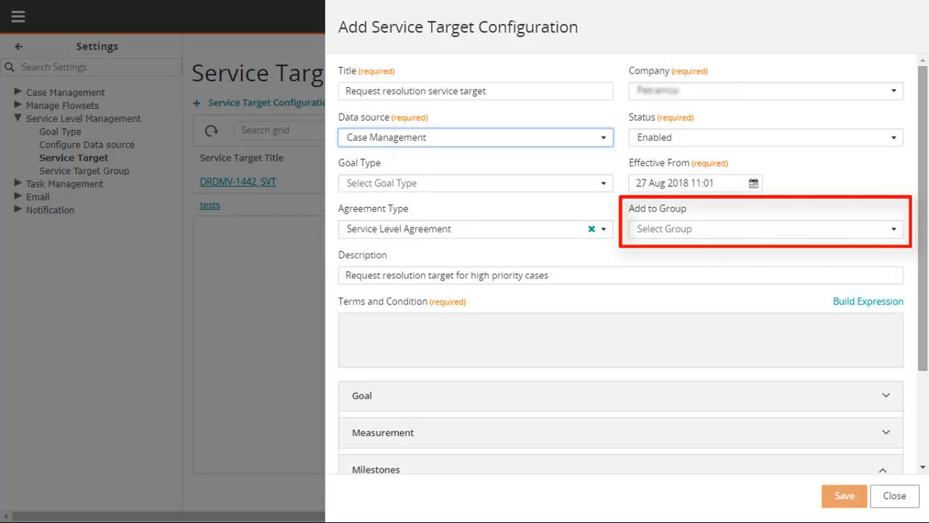
Step: Build the Terms and Condition expression with priority High, case status Assigned, and category tiers Employee Relations, Compensation and Bonus
{"action": "left_click_drag", "start_coordinate": [925, 314], "coordinate": [926, 317]}
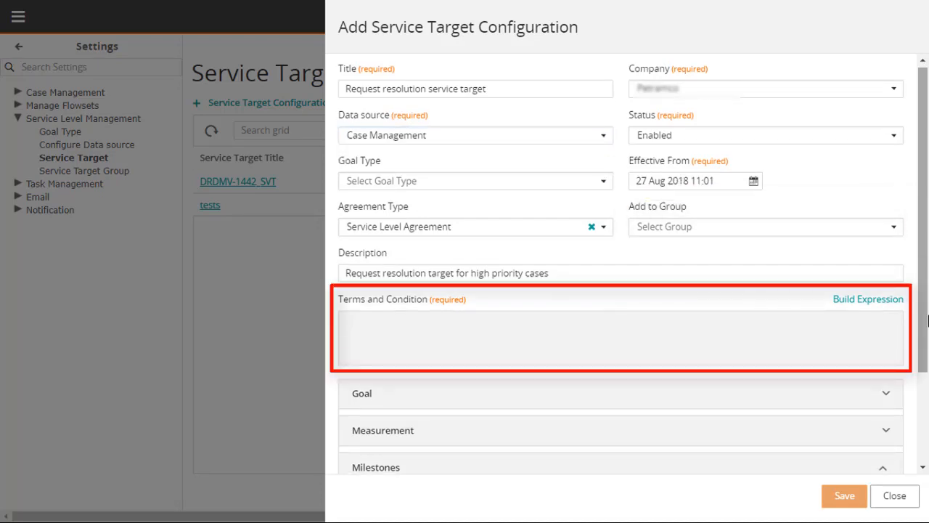
{"action": "left_click", "coordinate": [891, 299]}
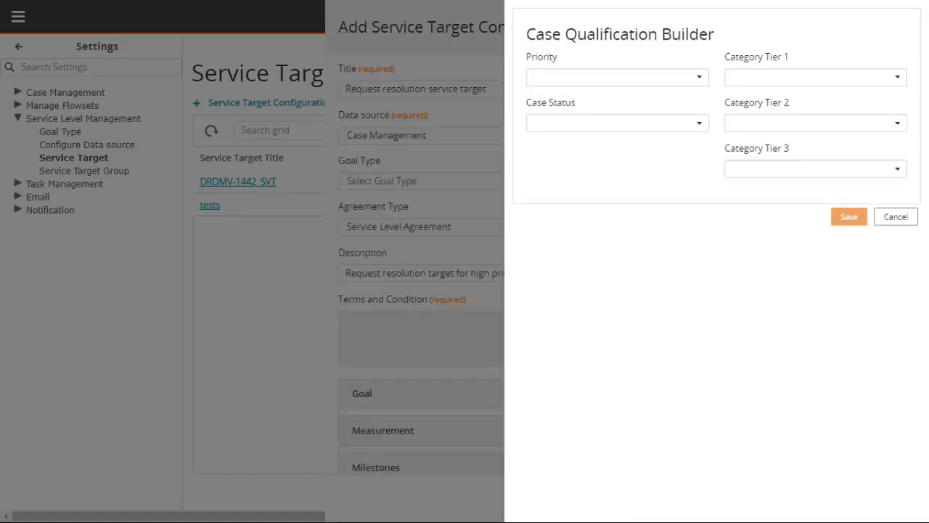
{"action": "left_click", "coordinate": [699, 77]}
{"action": "left_click", "coordinate": [695, 90]}
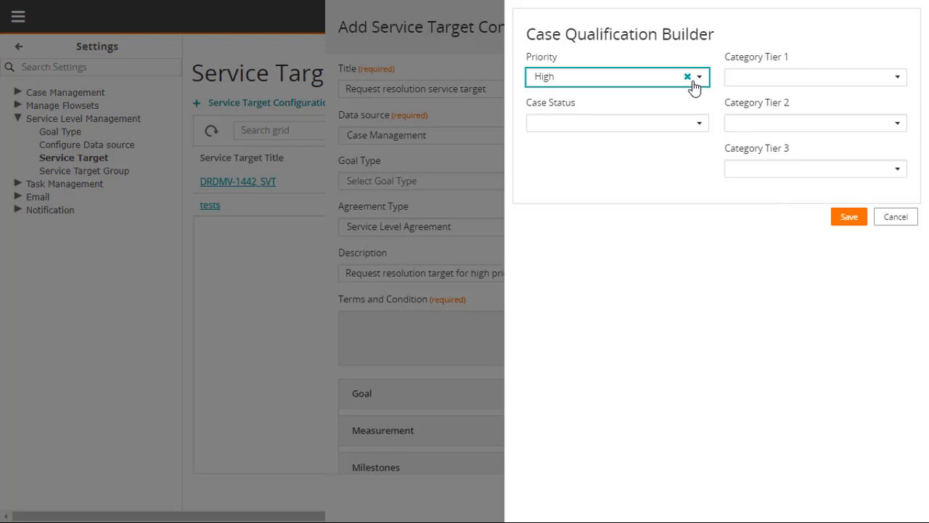
{"action": "left_click", "coordinate": [699, 124]}
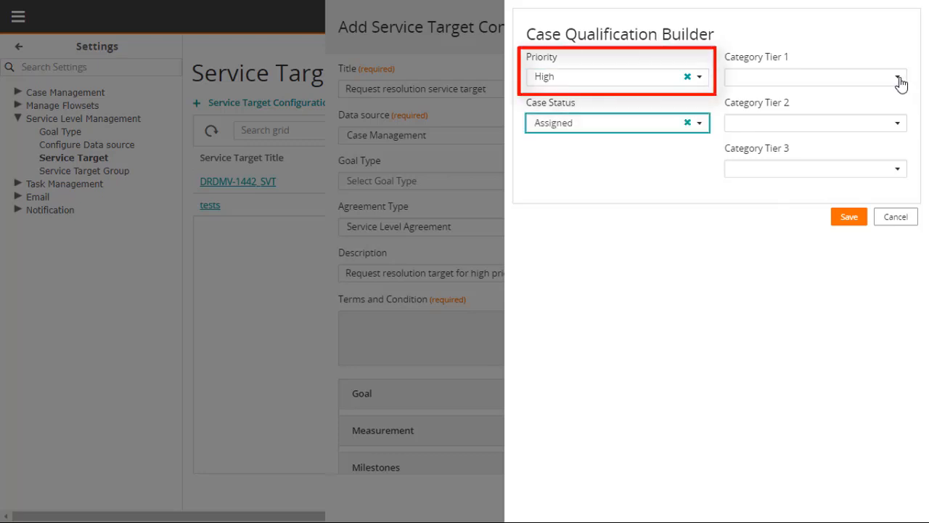
{"action": "left_click", "coordinate": [899, 78]}
{"action": "left_click", "coordinate": [864, 116]}
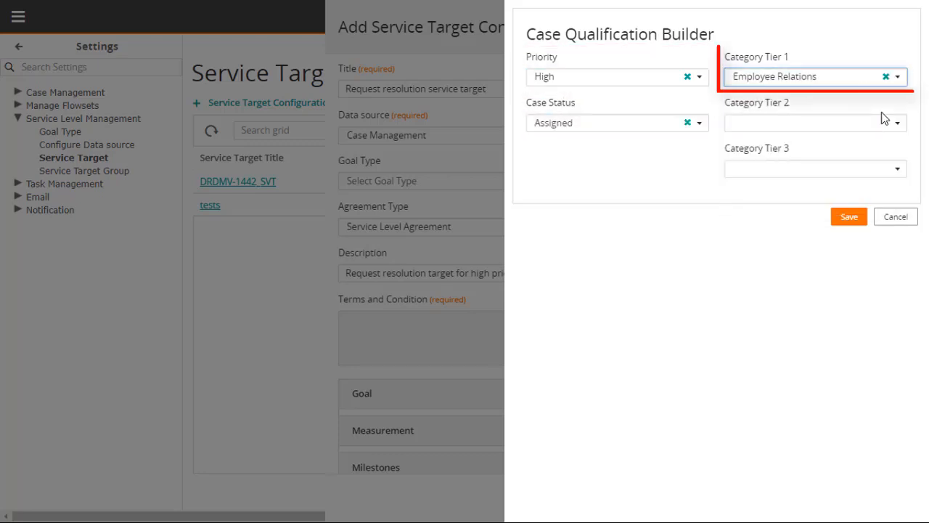
{"action": "left_click", "coordinate": [887, 122]}
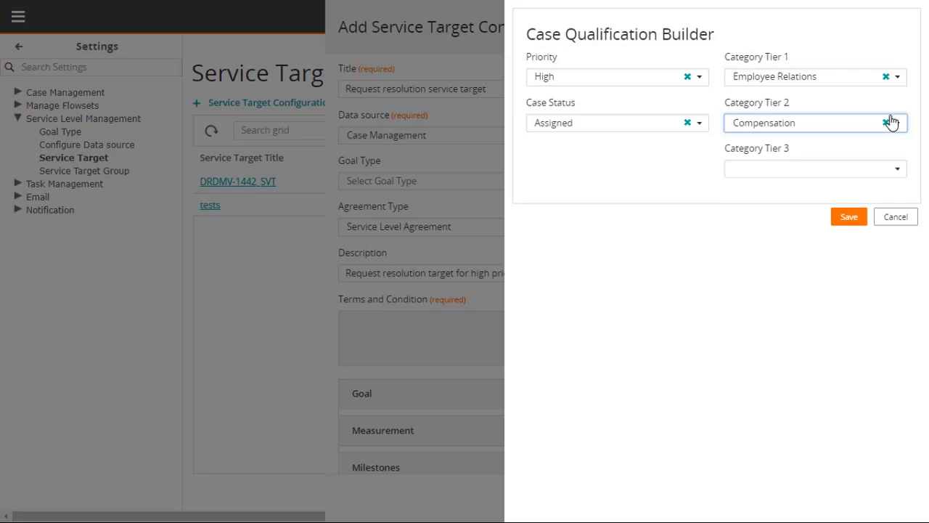
{"action": "left_click", "coordinate": [892, 174]}
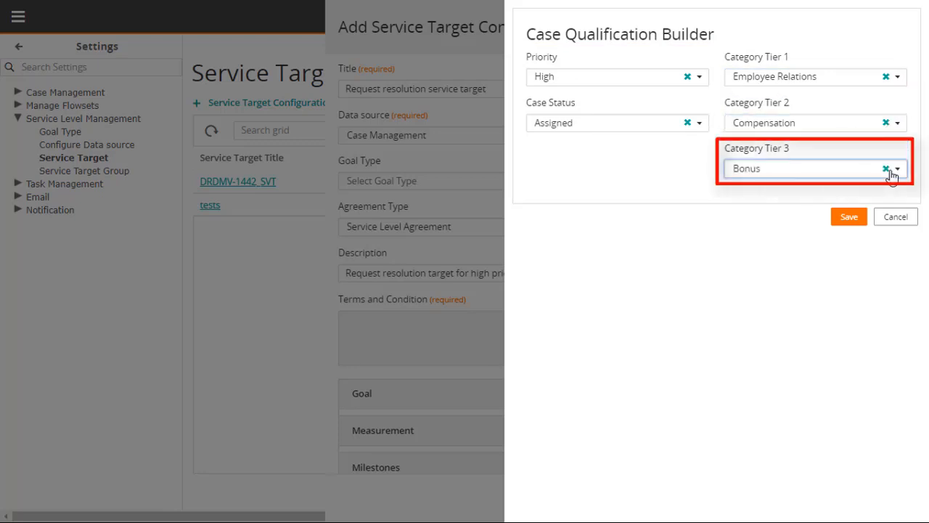
{"action": "left_click", "coordinate": [850, 218]}
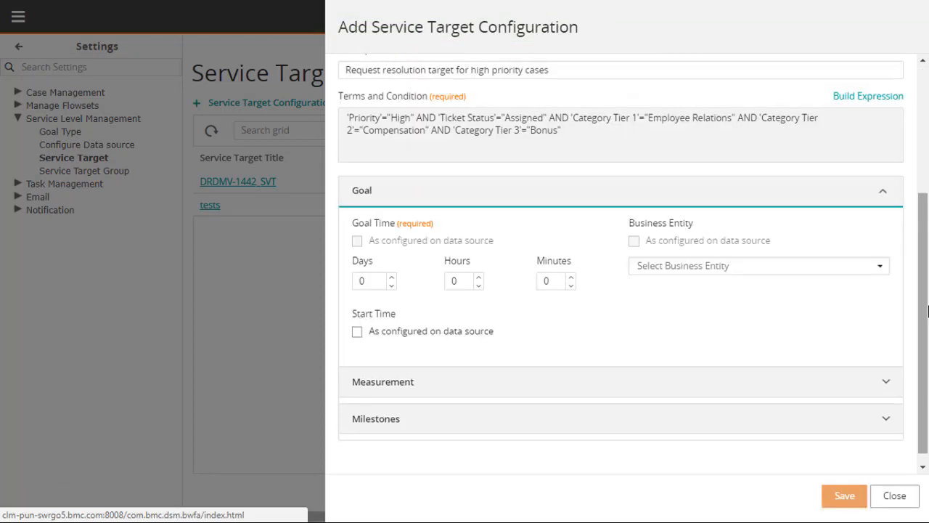
Step: Set the goal time to 1 hour and the business entity to India Business Hours
{"action": "left_click", "coordinate": [479, 277]}
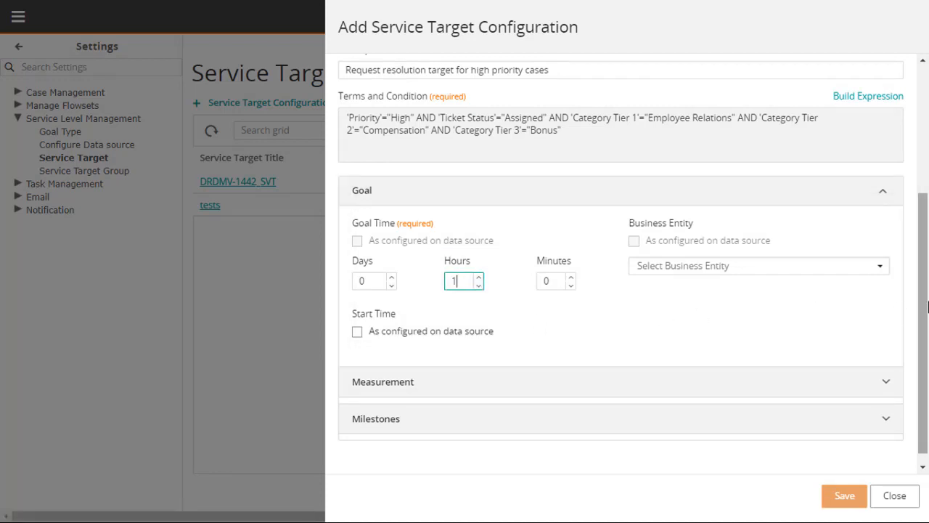
{"action": "left_click", "coordinate": [880, 267]}
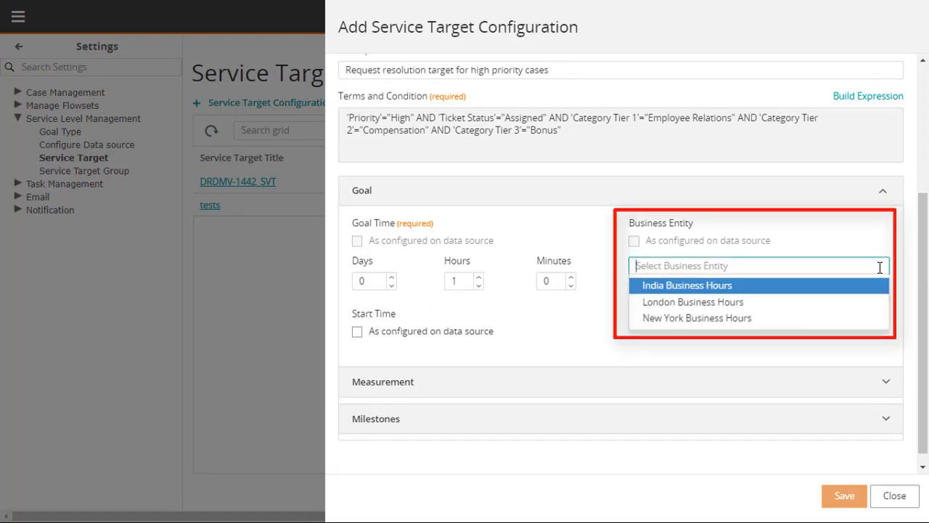
{"action": "left_click", "coordinate": [884, 289]}
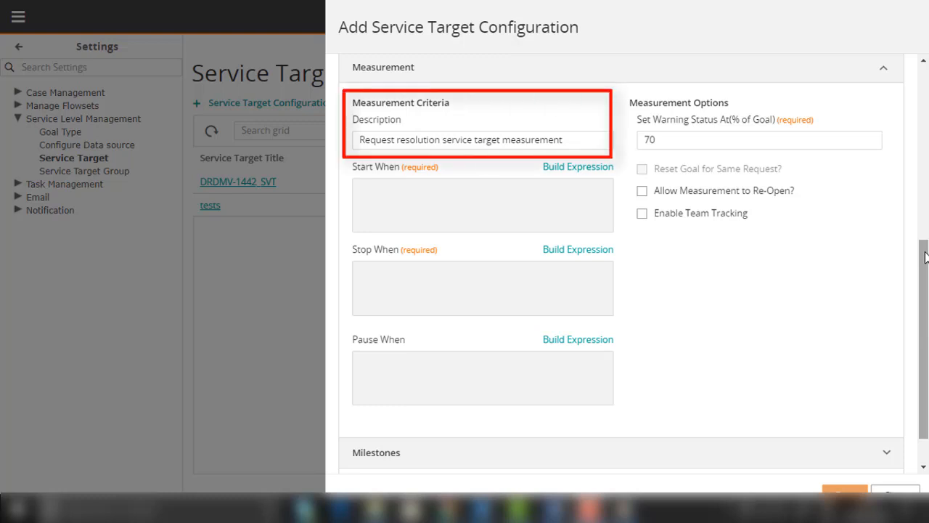
Step: Build the Start When measurement condition with priority High and case status Assigned
{"action": "left_click", "coordinate": [599, 173]}
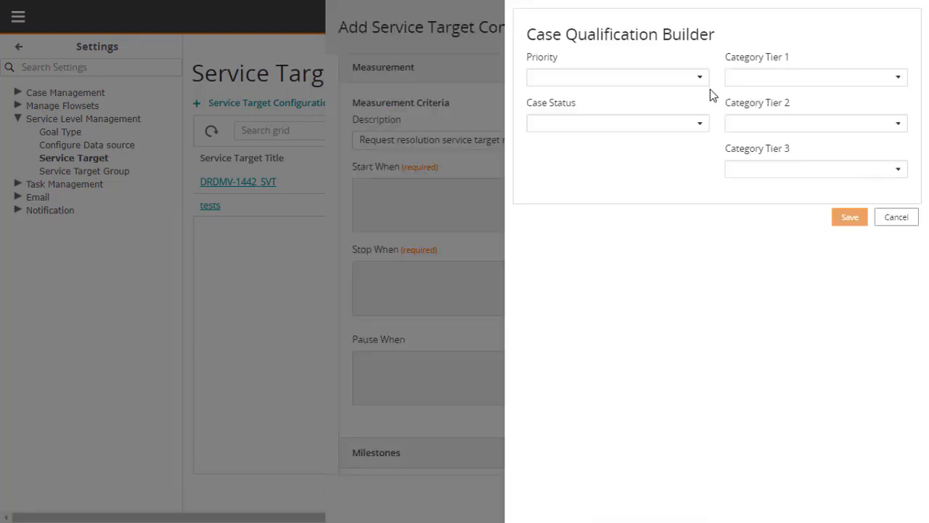
{"action": "left_click", "coordinate": [617, 76]}
{"action": "left_click", "coordinate": [617, 123]}
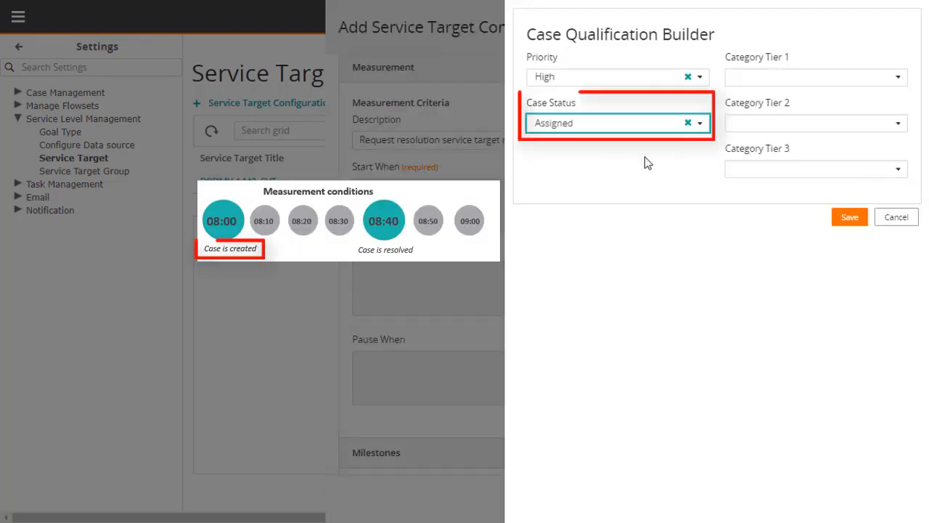
{"action": "left_click", "coordinate": [849, 217]}
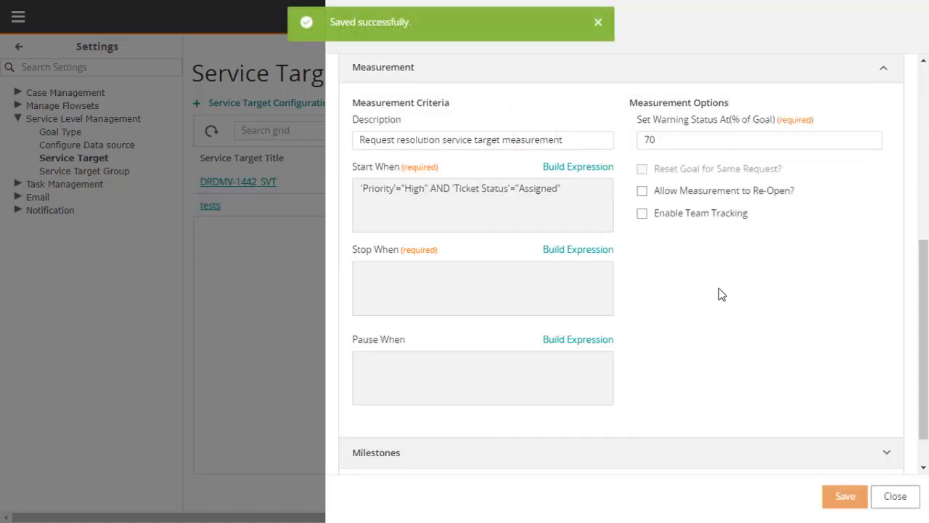
Step: Build the Stop When measurement condition with priority High and case status Resolved
{"action": "left_click", "coordinate": [600, 251]}
{"action": "left_click", "coordinate": [700, 80]}
{"action": "left_click", "coordinate": [697, 128]}
{"action": "left_click", "coordinate": [697, 123]}
{"action": "left_click", "coordinate": [700, 221]}
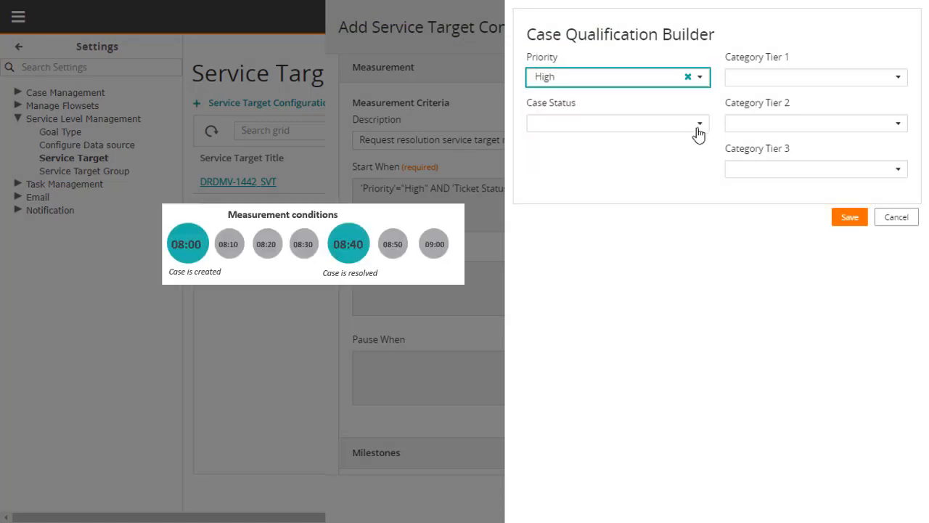
{"action": "left_click", "coordinate": [850, 217]}
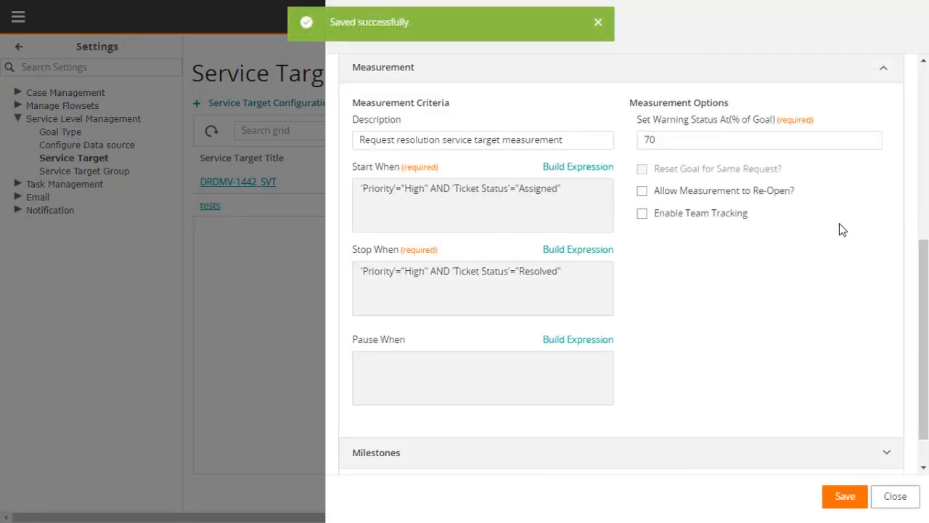
Step: Build the Pause When measurement condition with priority High and case status Pending, and save the service target
{"action": "left_click", "coordinate": [598, 341]}
{"action": "left_click", "coordinate": [700, 77]}
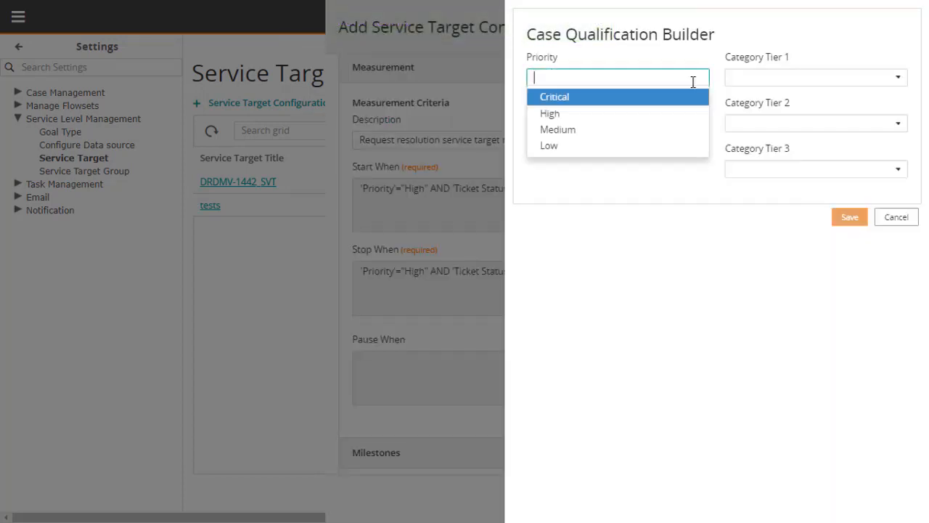
{"action": "left_click", "coordinate": [697, 112]}
{"action": "left_click", "coordinate": [700, 125]}
{"action": "left_click", "coordinate": [624, 154]}
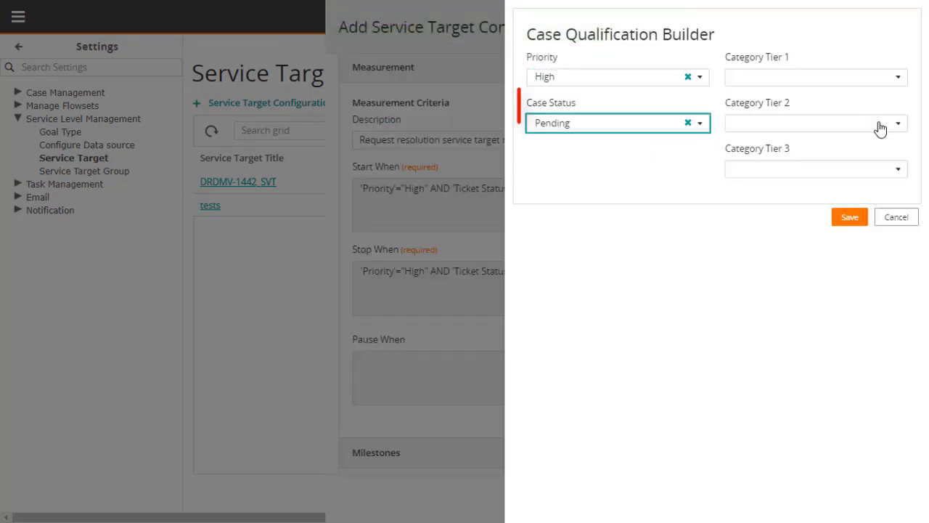
{"action": "left_click", "coordinate": [850, 217]}
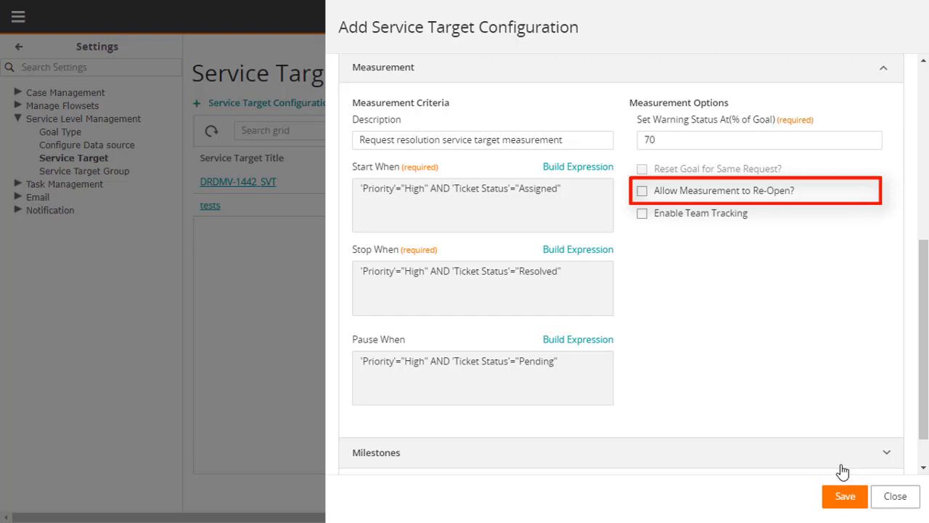
{"action": "left_click", "coordinate": [843, 500]}
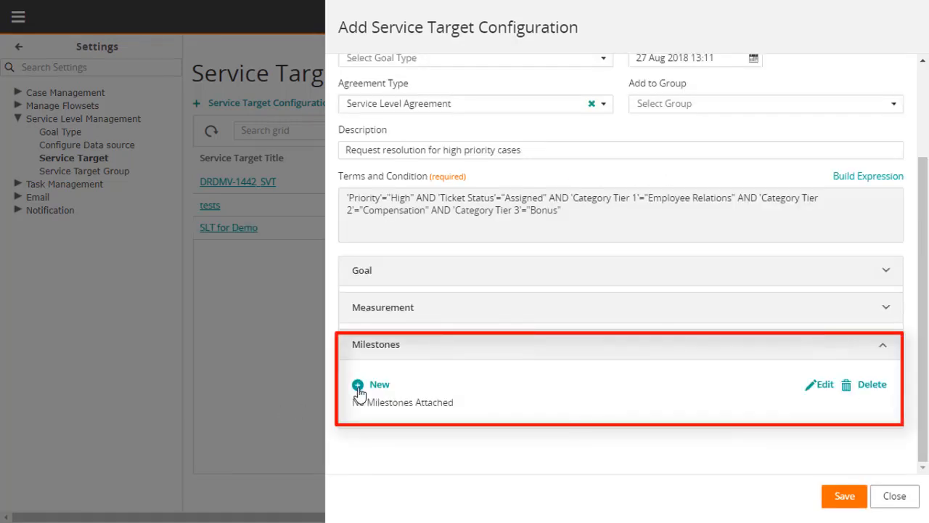
Step: Add a milestone titled "Milestone", described "For high priority cases", executing at 50% of goal time from start if 'Status' != "Resolved"
{"action": "left_click", "coordinate": [381, 386]}
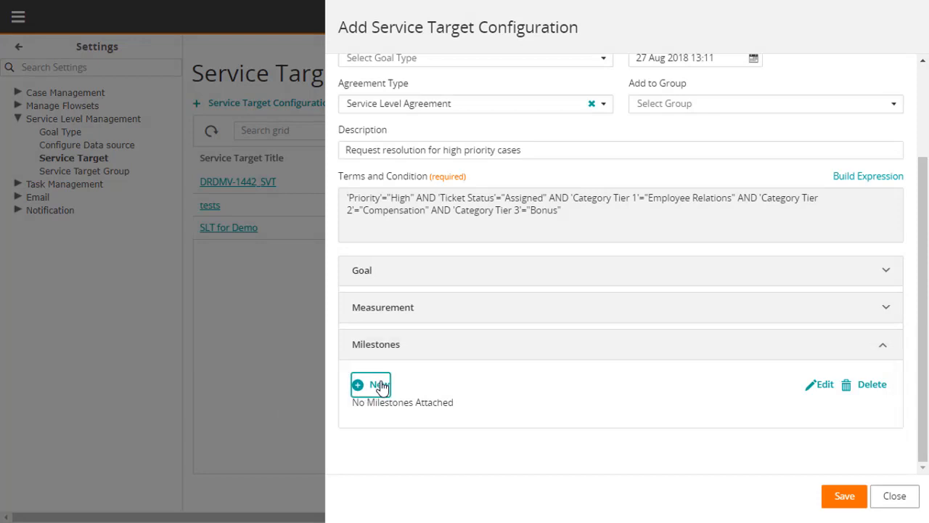
{"action": "left_click", "coordinate": [491, 128]}
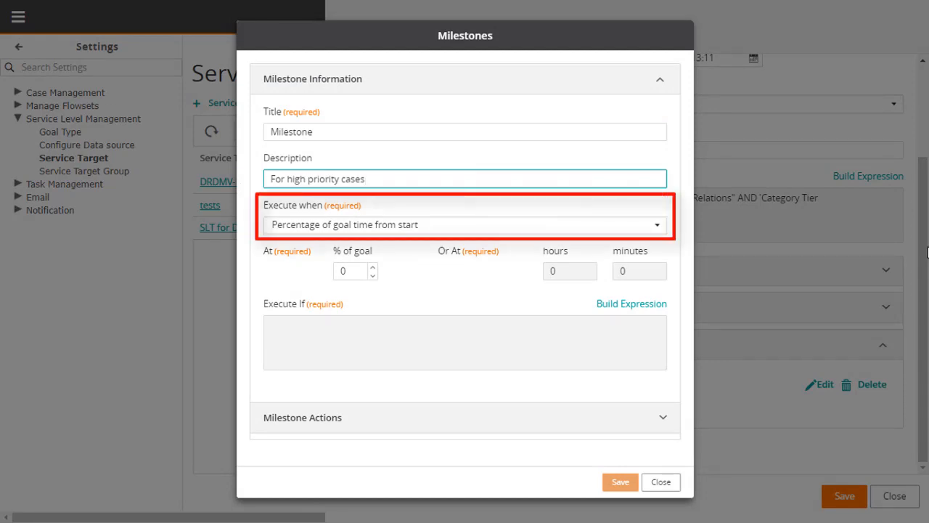
{"action": "left_click", "coordinate": [345, 273]}
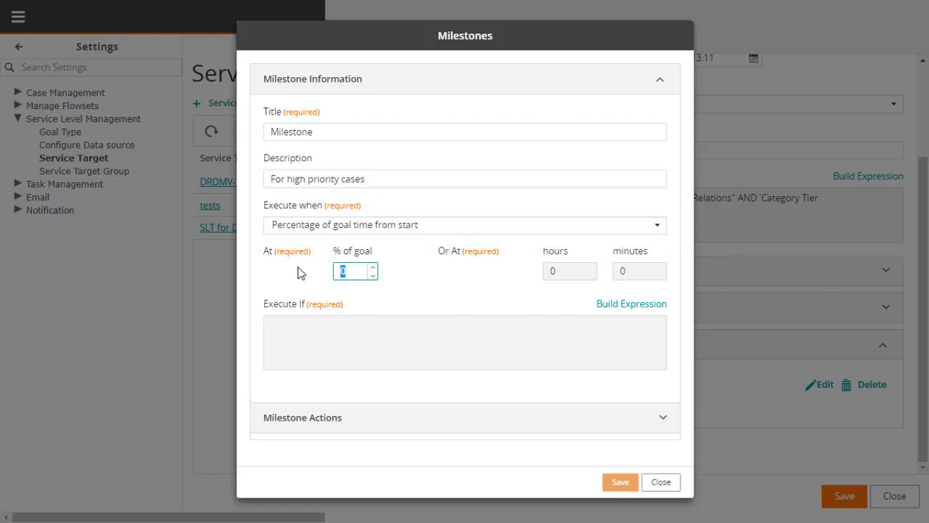
{"action": "type", "text": "50"}
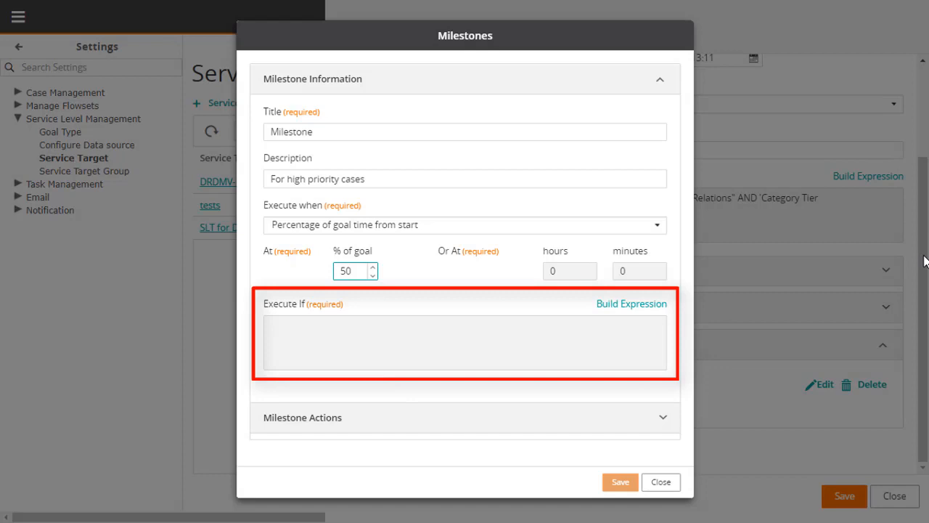
{"action": "left_click", "coordinate": [632, 303]}
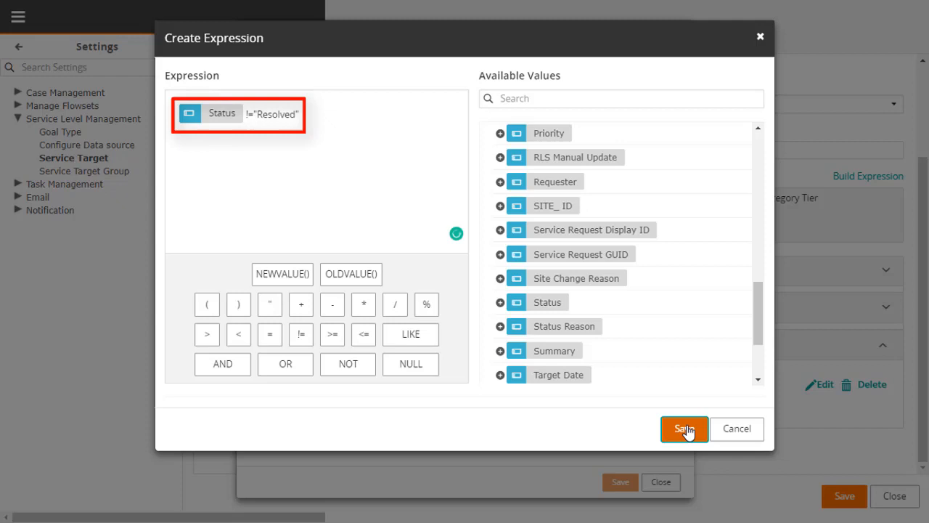
{"action": "left_click", "coordinate": [684, 429]}
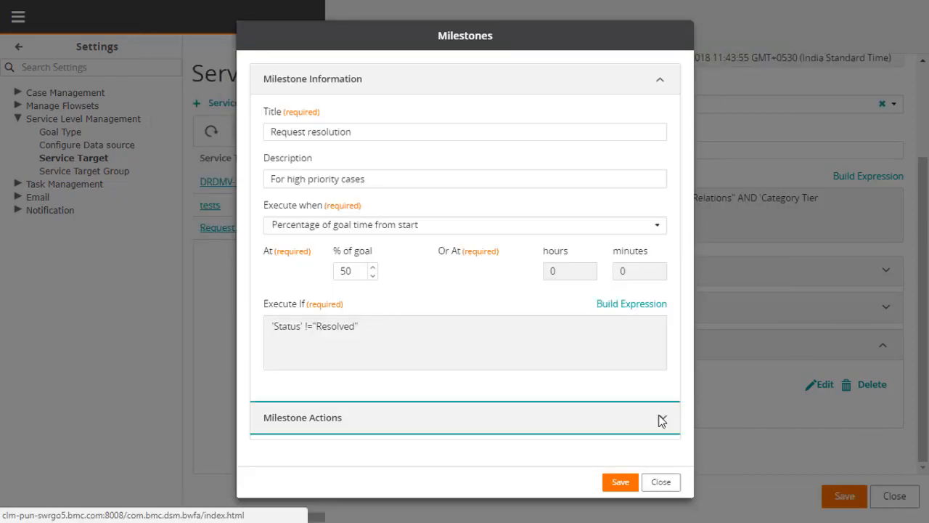
Step: Add an alert or email milestone action titled "Request resolution", described "Milestone action Email", with delivery method Email
{"action": "left_click", "coordinate": [661, 417]}
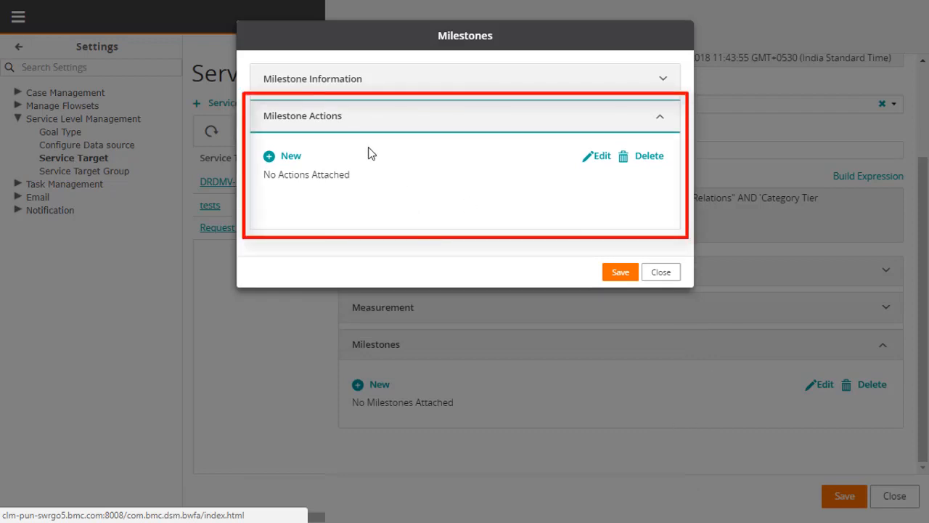
{"action": "left_click", "coordinate": [290, 156]}
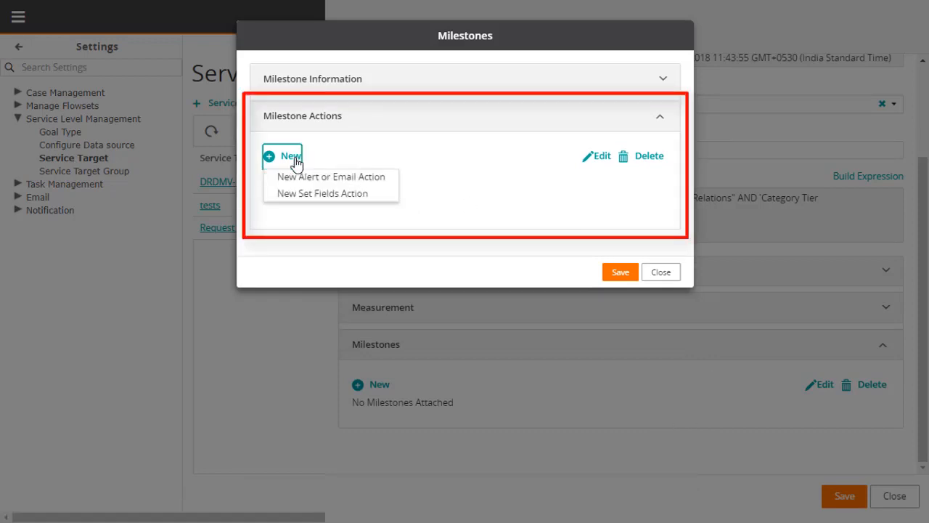
{"action": "left_click", "coordinate": [395, 179]}
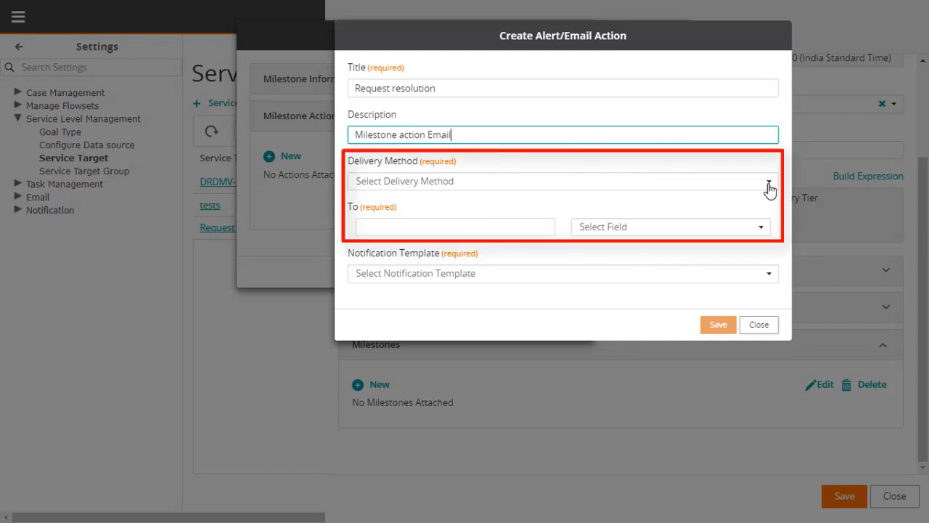
{"action": "left_click", "coordinate": [769, 186]}
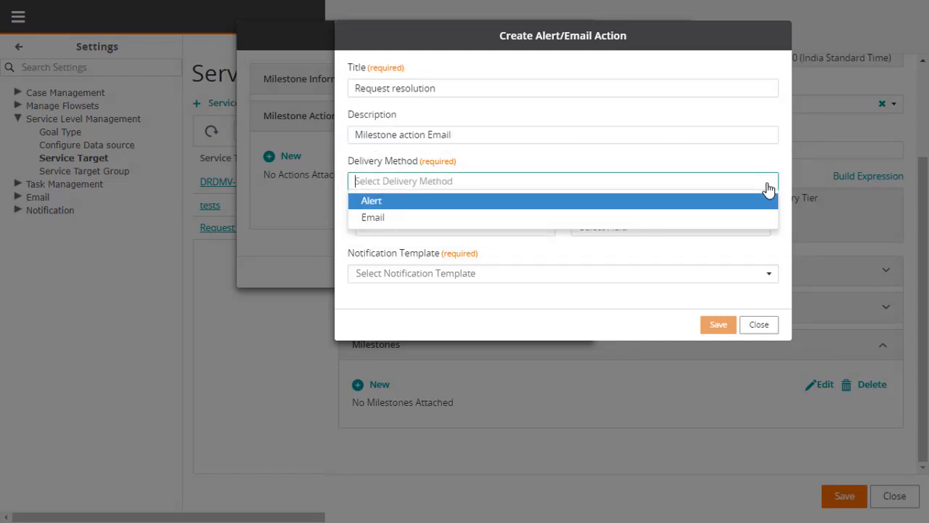
{"action": "left_click", "coordinate": [770, 218]}
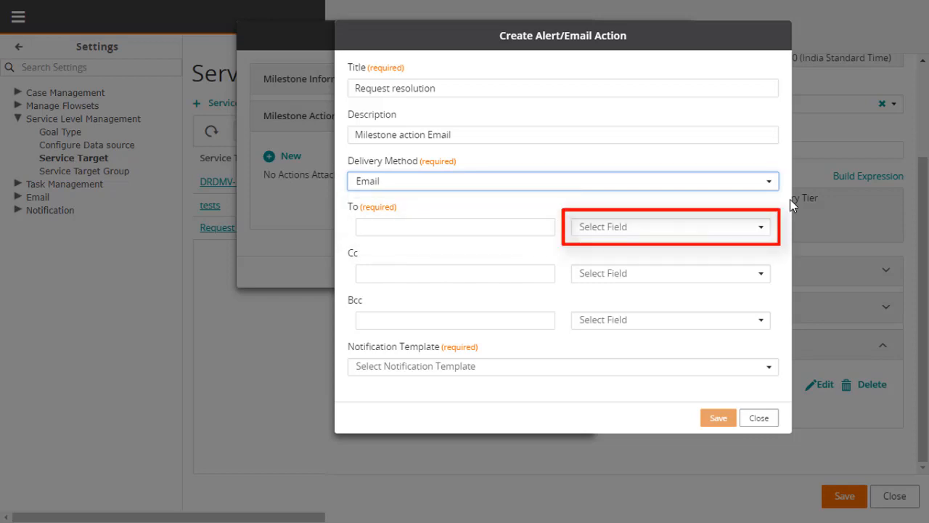
Step: Address the email action to Assigned Group, choose its notification template and save the action
{"action": "left_click", "coordinate": [759, 228]}
{"action": "left_click", "coordinate": [722, 280]}
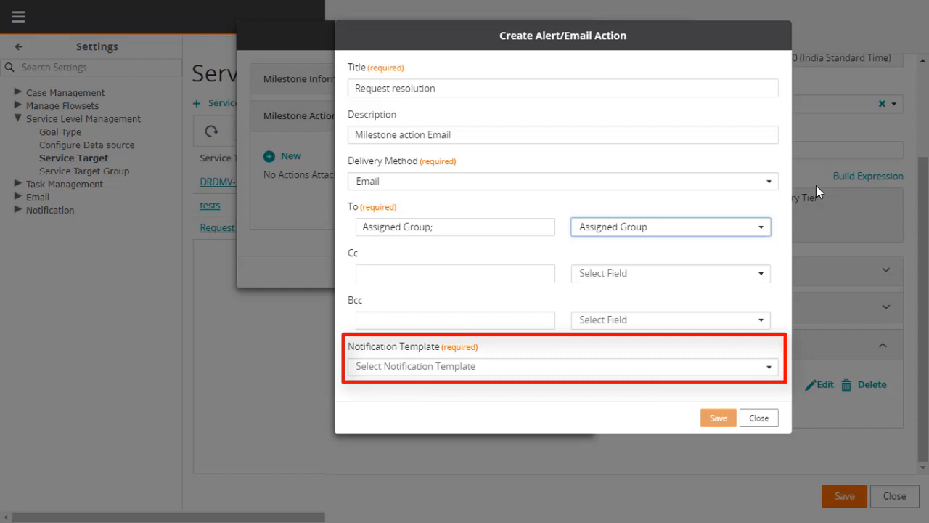
{"action": "left_click", "coordinate": [771, 371]}
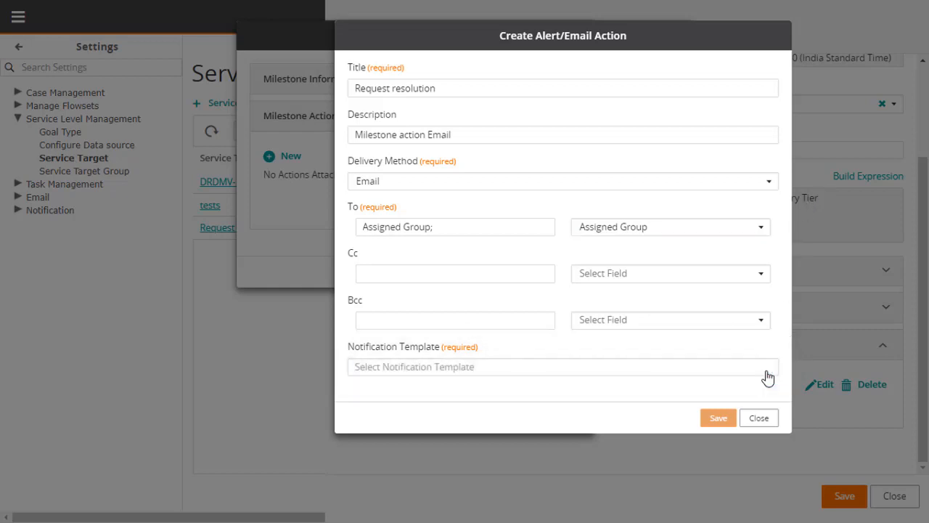
{"action": "left_click", "coordinate": [752, 394]}
{"action": "left_click", "coordinate": [718, 418]}
Step: Add a milestone action titled "Request resolution", described "Milestone Action - Alert", with delivery method Alert to Assignee and template "Case SLA - Warning 50%"
{"action": "left_click", "coordinate": [290, 156]}
{"action": "left_click", "coordinate": [381, 178]}
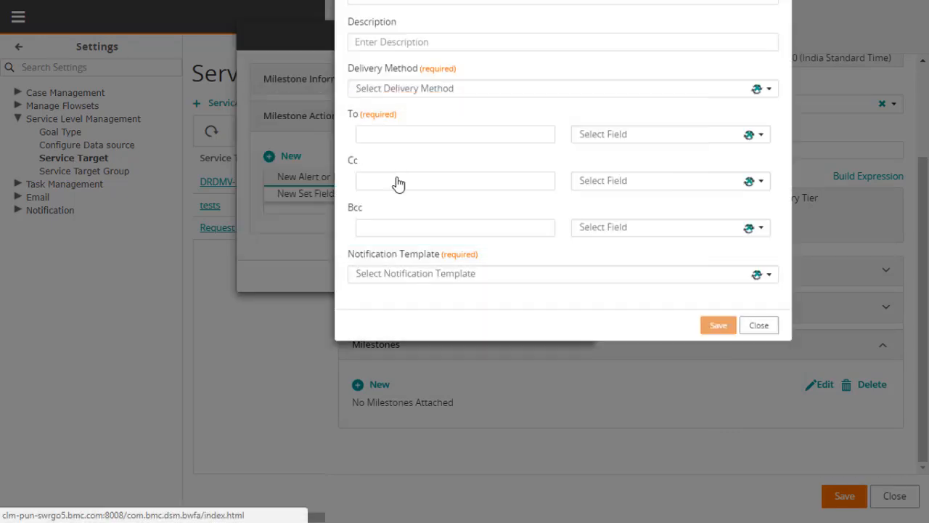
{"action": "left_click", "coordinate": [490, 89]}
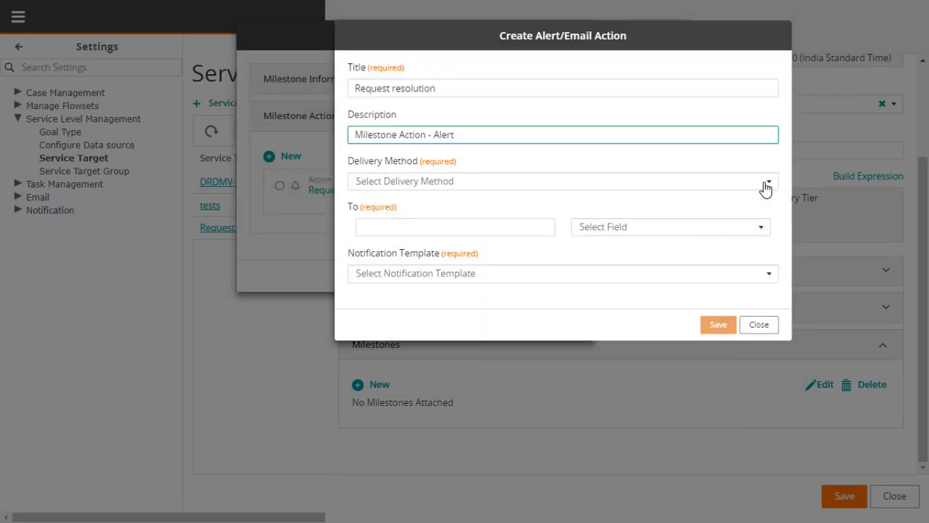
{"action": "left_click", "coordinate": [764, 185]}
{"action": "left_click", "coordinate": [757, 204]}
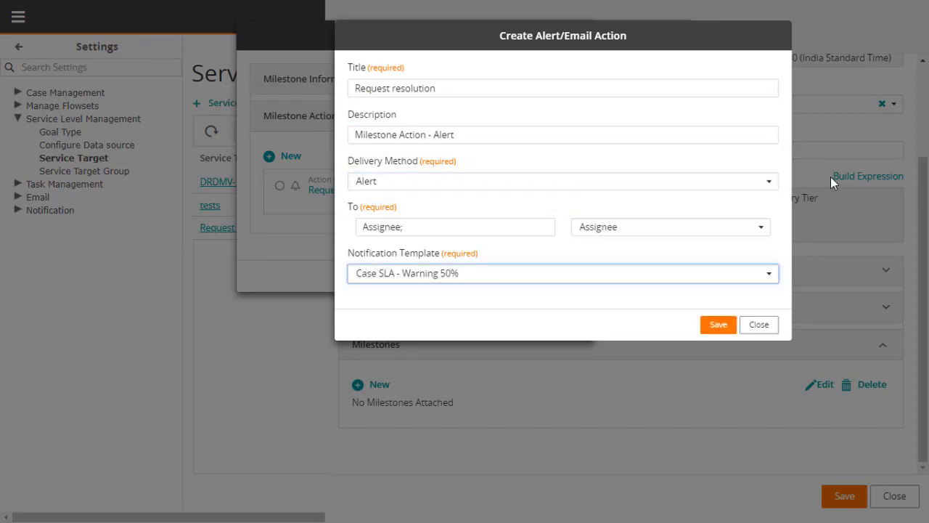
{"action": "left_click", "coordinate": [717, 325]}
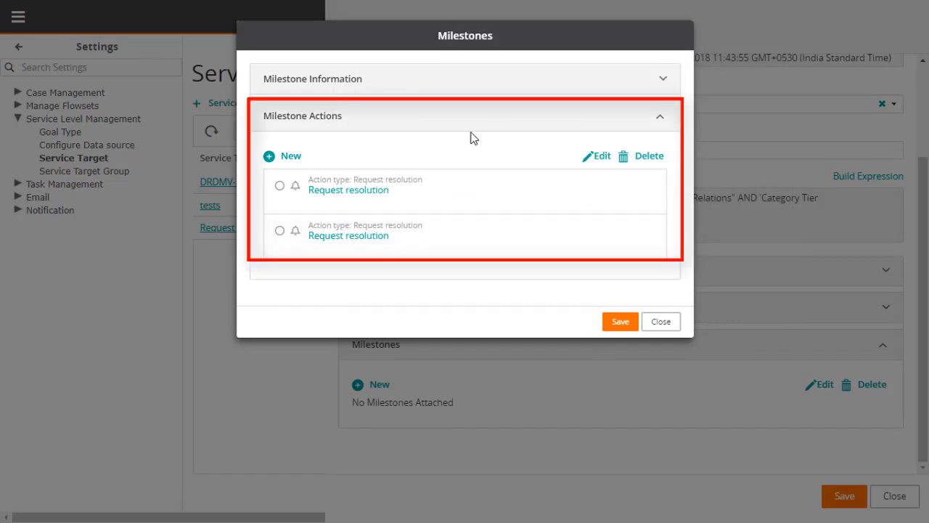
Step: Start a new Set Fields action for the milestone and title it "Set field value action"
{"action": "left_click", "coordinate": [294, 158]}
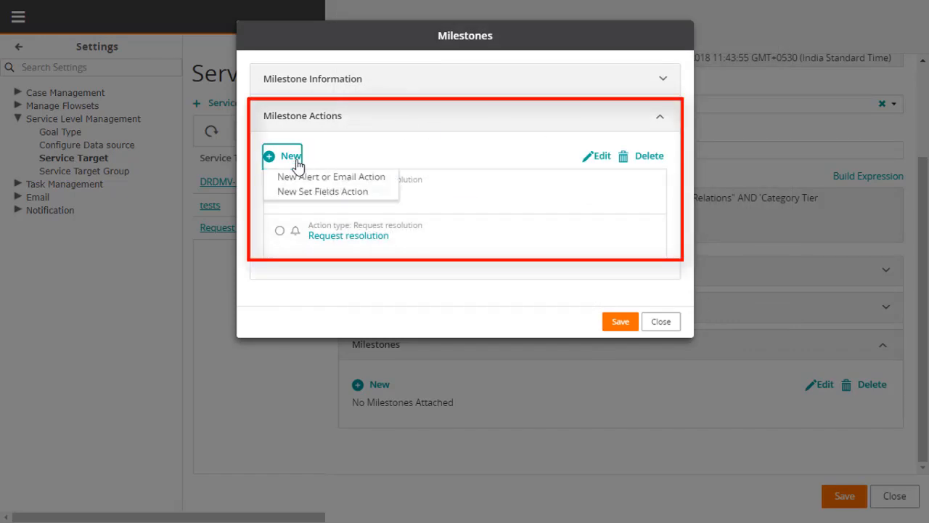
{"action": "left_click", "coordinate": [374, 195]}
{"action": "left_click", "coordinate": [713, 88]}
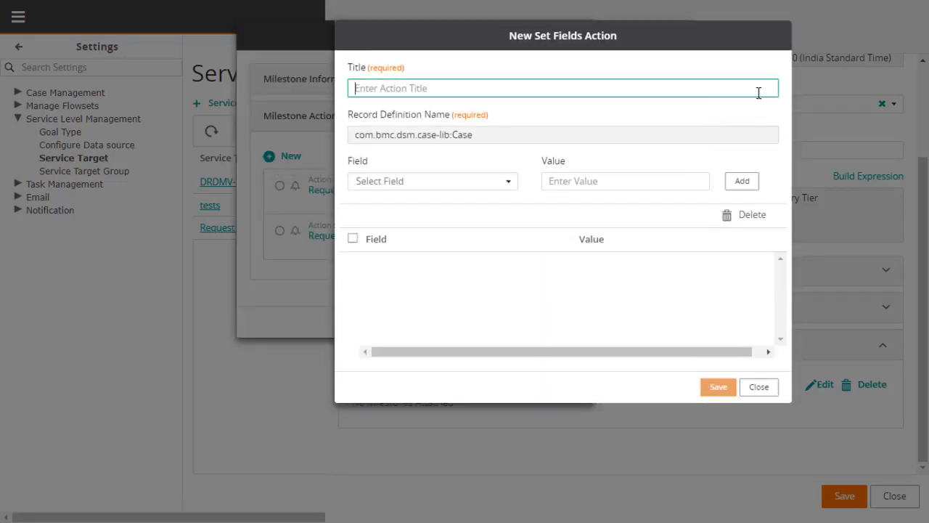
{"action": "type", "text": "Set field value action"}
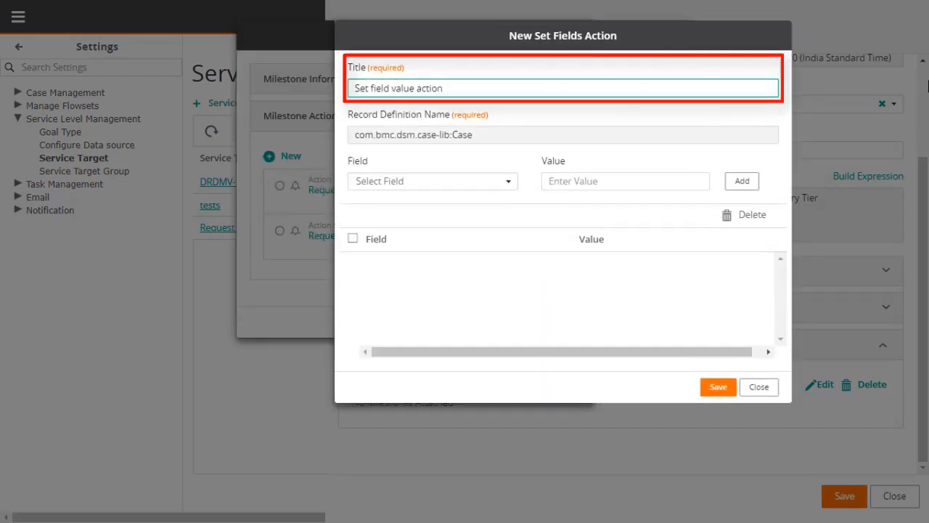
Step: Add a field assignment to the action that sets Description to "Milestone goal has reached 50%"
{"action": "left_click", "coordinate": [512, 186]}
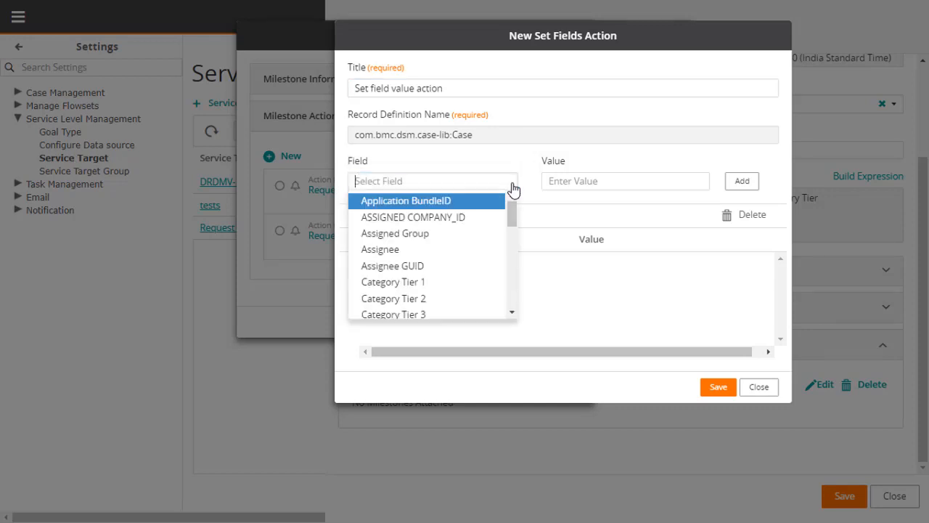
{"action": "left_click_drag", "start_coordinate": [514, 214], "coordinate": [515, 260]}
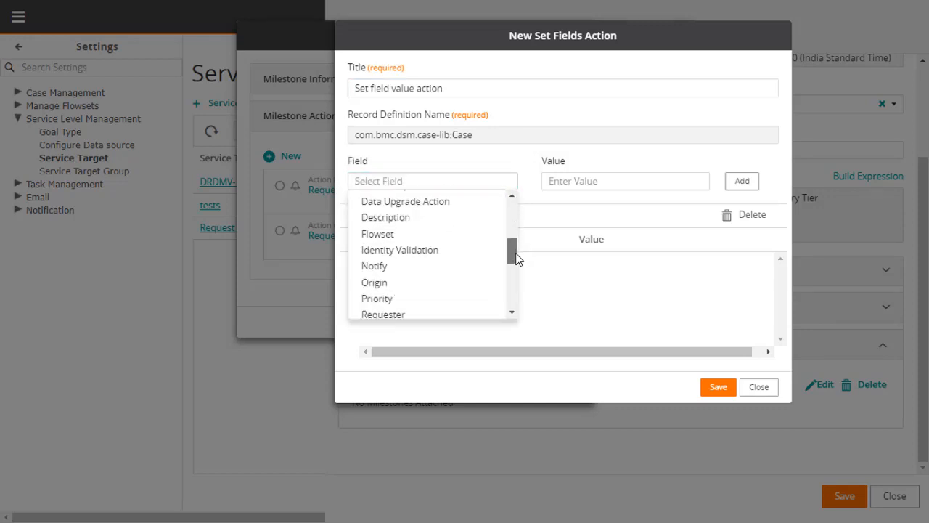
{"action": "left_click", "coordinate": [470, 230]}
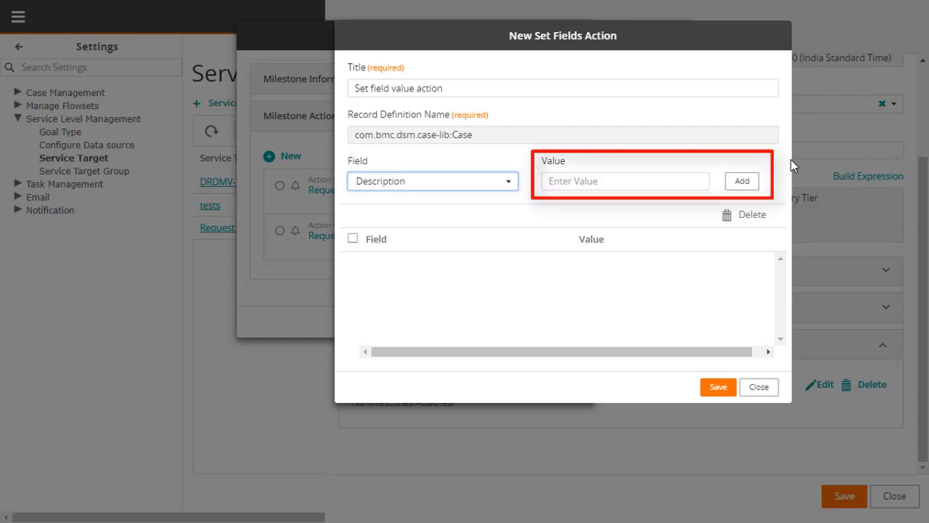
{"action": "key", "text": "Tab"}
{"action": "type", "text": "Milestone goal has reached 50%"}
{"action": "left_click", "coordinate": [742, 181]}
Step: Save the Set Fields action, the milestone and the request resolution service target
{"action": "left_click", "coordinate": [717, 387]}
{"action": "left_click", "coordinate": [612, 369]}
{"action": "left_click", "coordinate": [842, 498]}
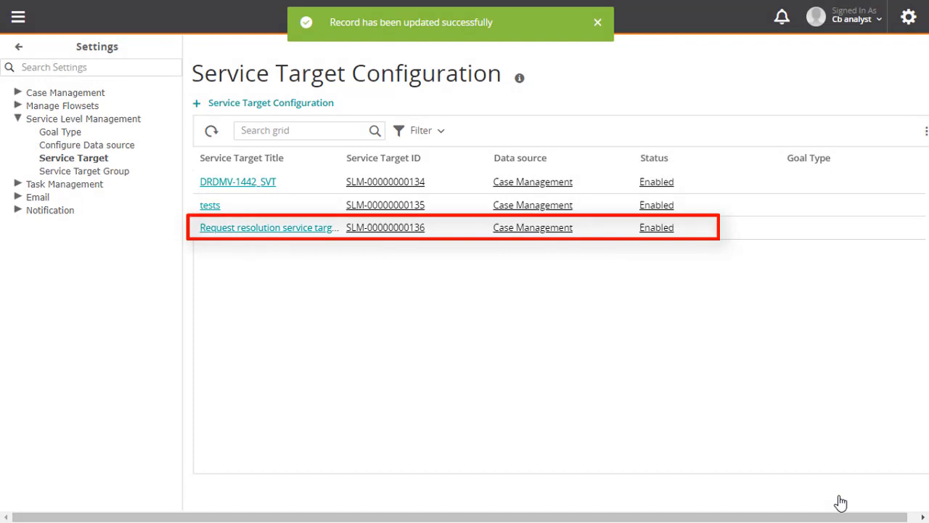